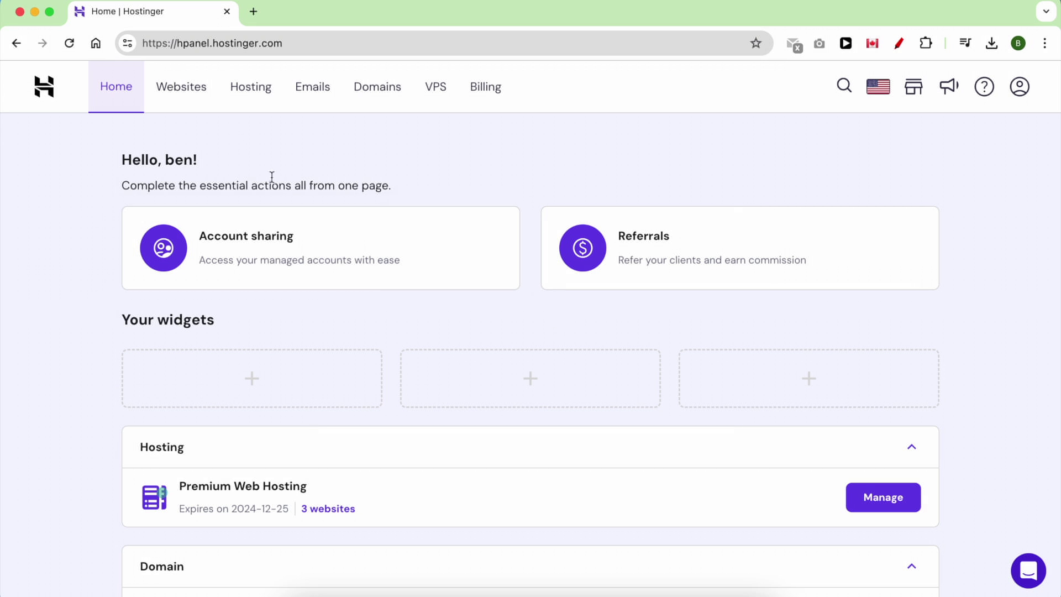
Open the dashboard for benstestingdomain.com from the Websites list.
left_click(192, 96)
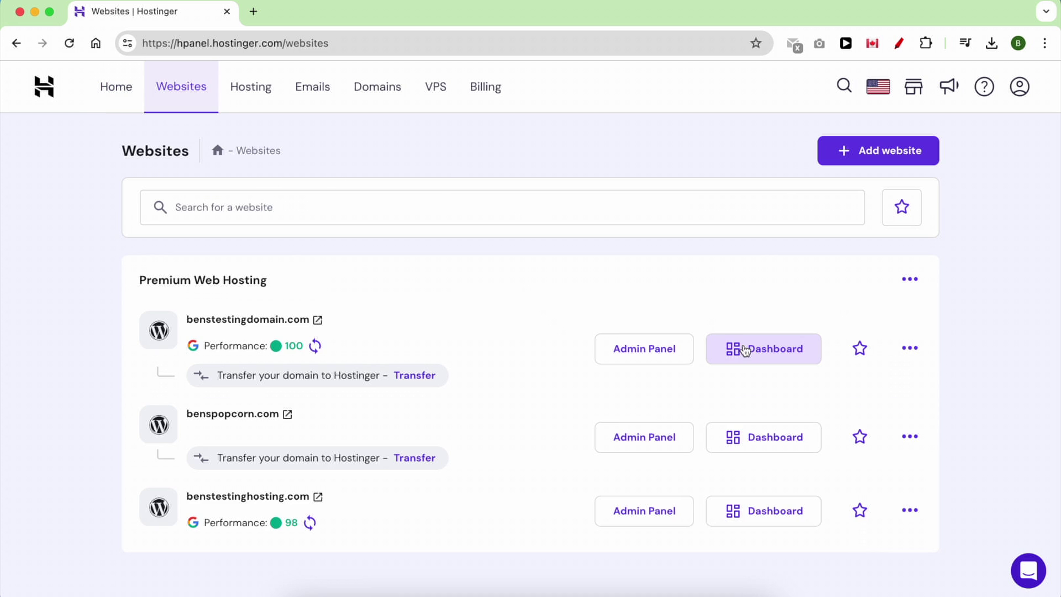
triple_click(448, 323)
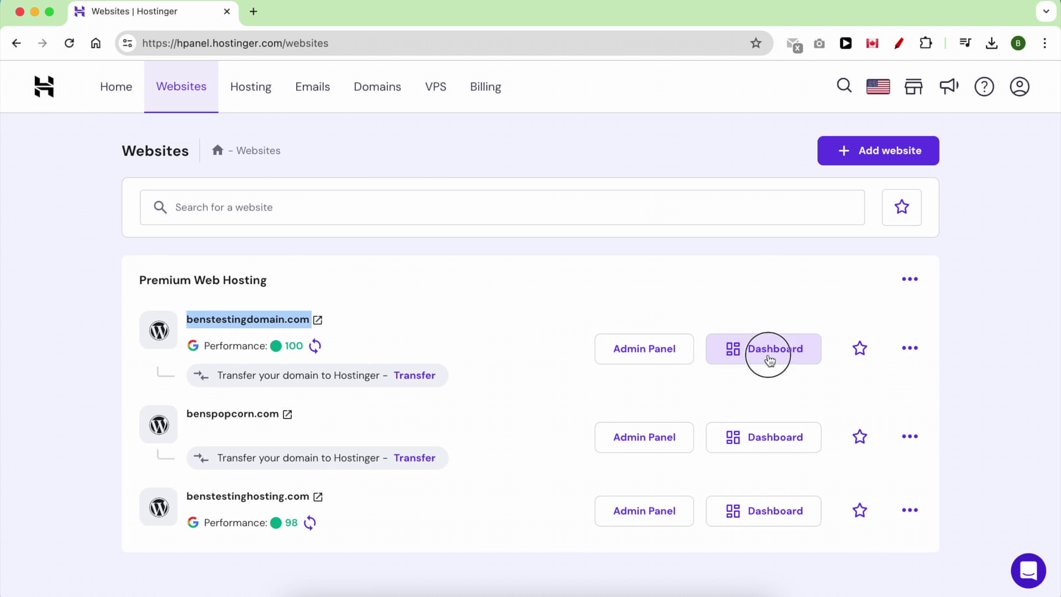
left_click(769, 358)
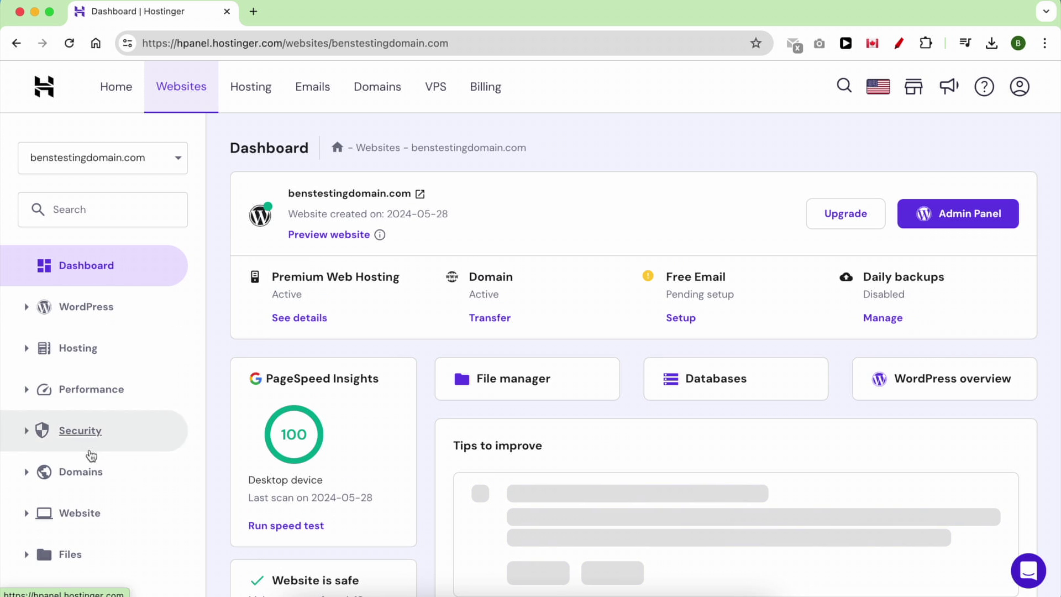
scroll(109, 433, "down", 5)
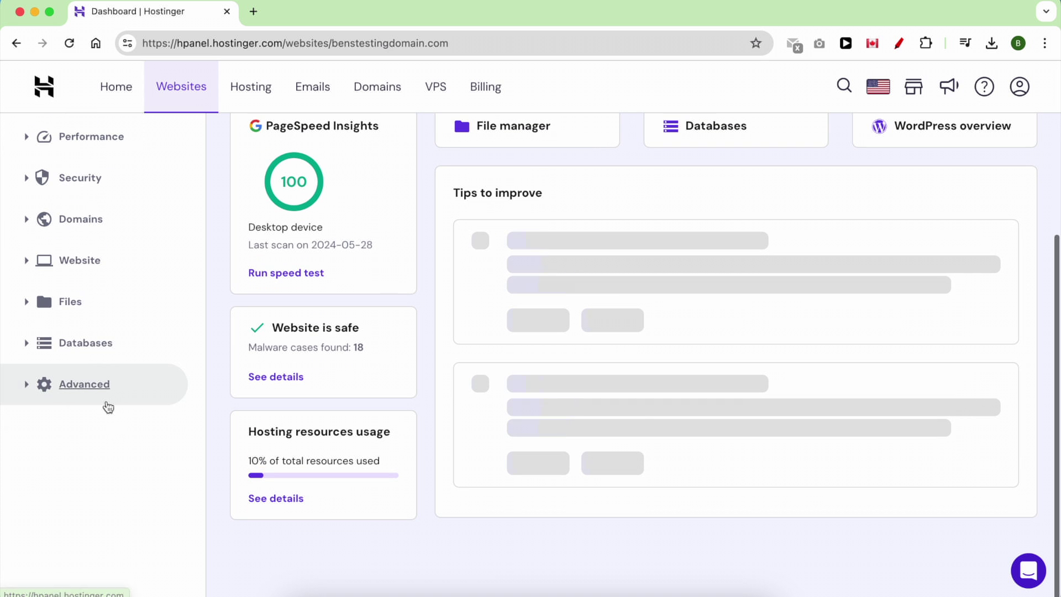
Go to PHP Configuration under Advanced and show the PHP options settings.
left_click(102, 393)
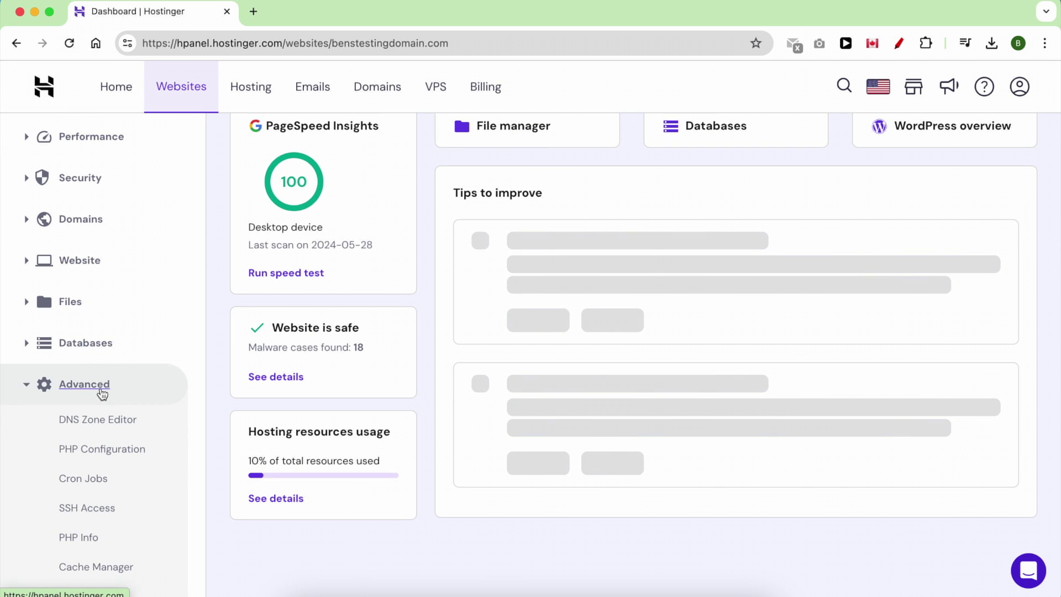
left_click(111, 452)
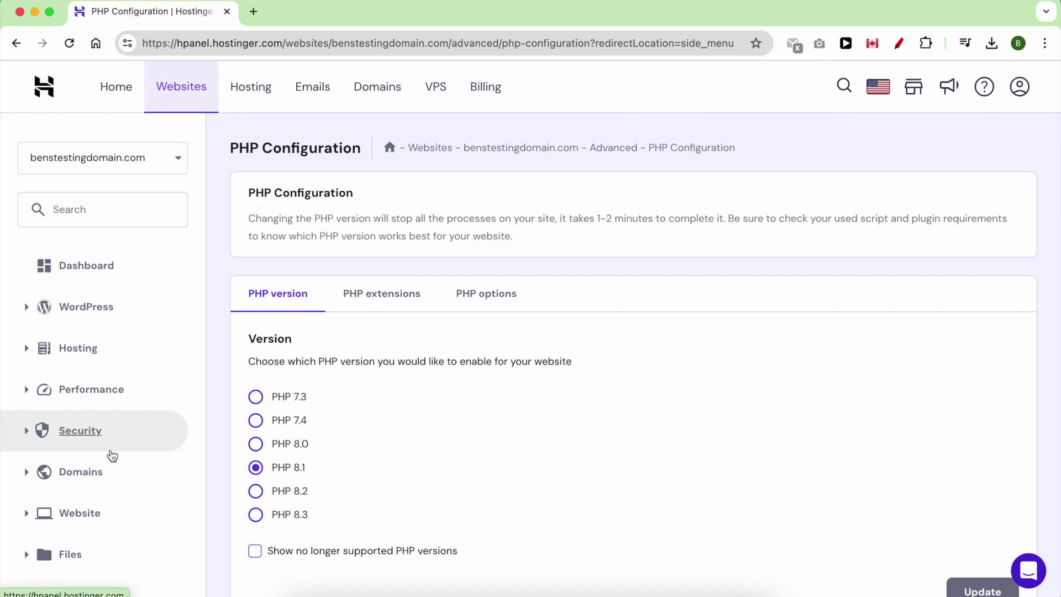
left_click(484, 303)
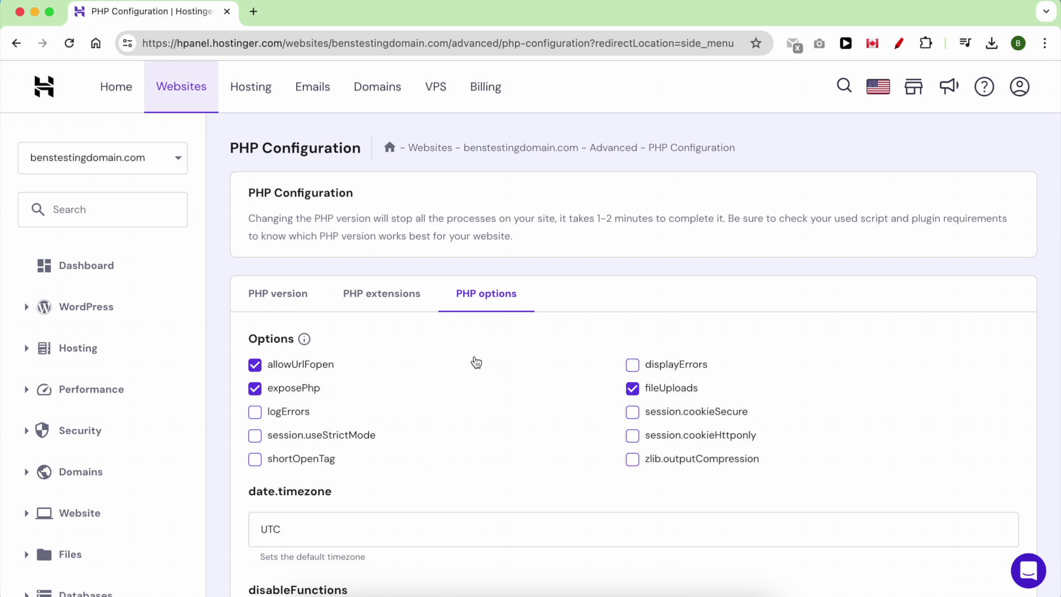
scroll(476, 362, "down", 1)
scroll(476, 362, "down", 1)
scroll(476, 362, "down", 1)
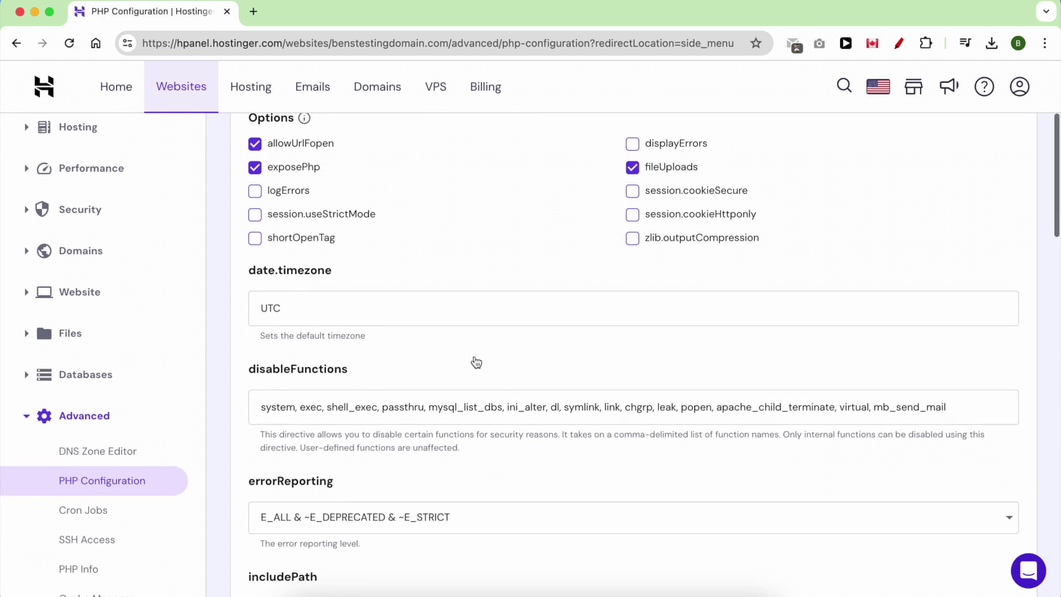
scroll(475, 363, "down", 1)
scroll(476, 362, "down", 1)
scroll(476, 361, "down", 2)
scroll(474, 358, "down", 2)
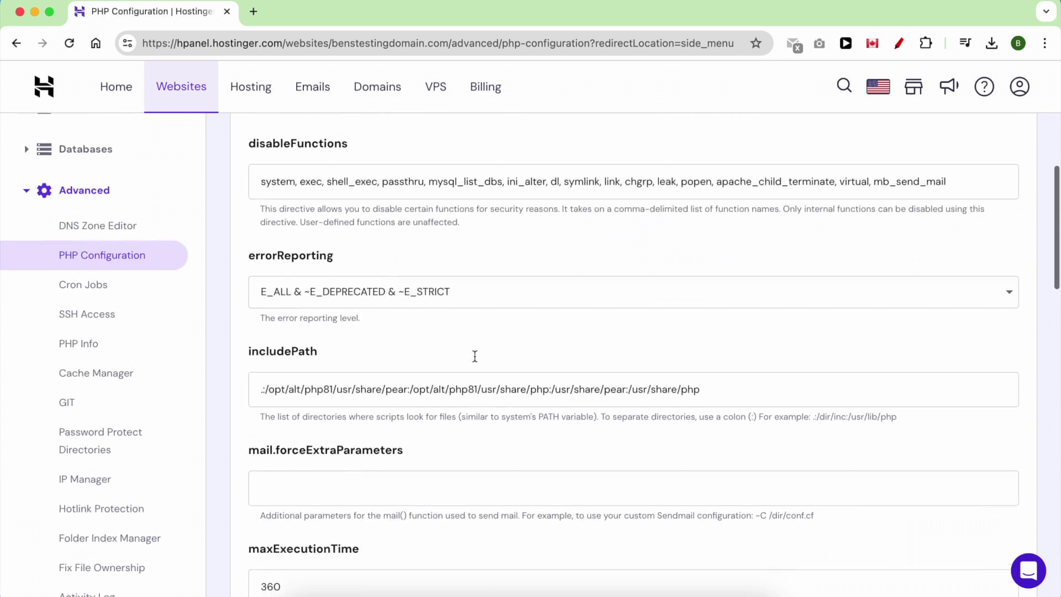
scroll(474, 357, "down", 2)
scroll(475, 356, "down", 1)
scroll(474, 357, "down", 1)
scroll(475, 356, "down", 1)
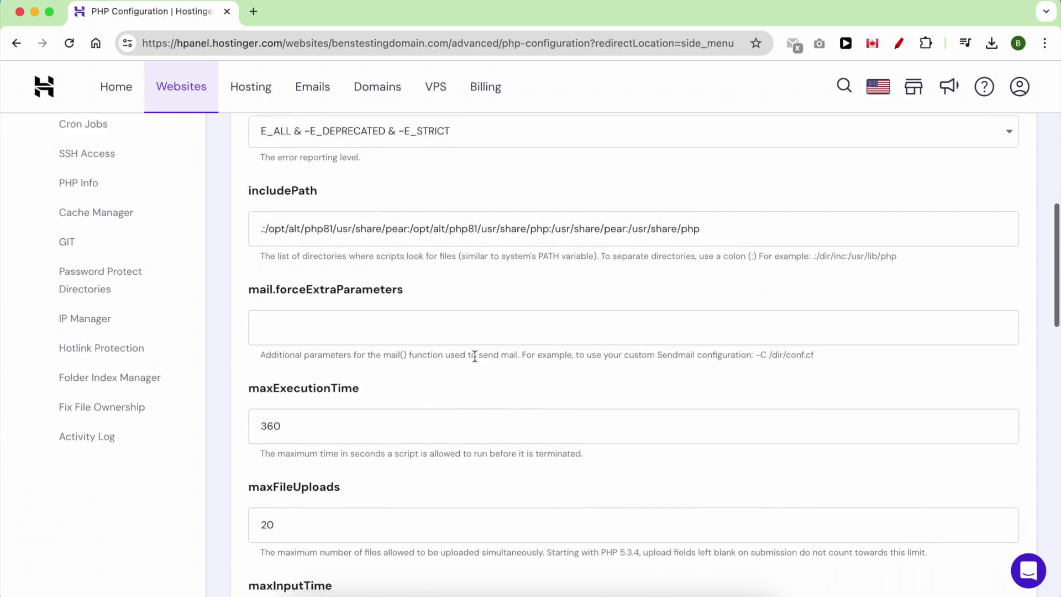
scroll(474, 357, "down", 2)
scroll(475, 356, "down", 1)
scroll(474, 356, "down", 1)
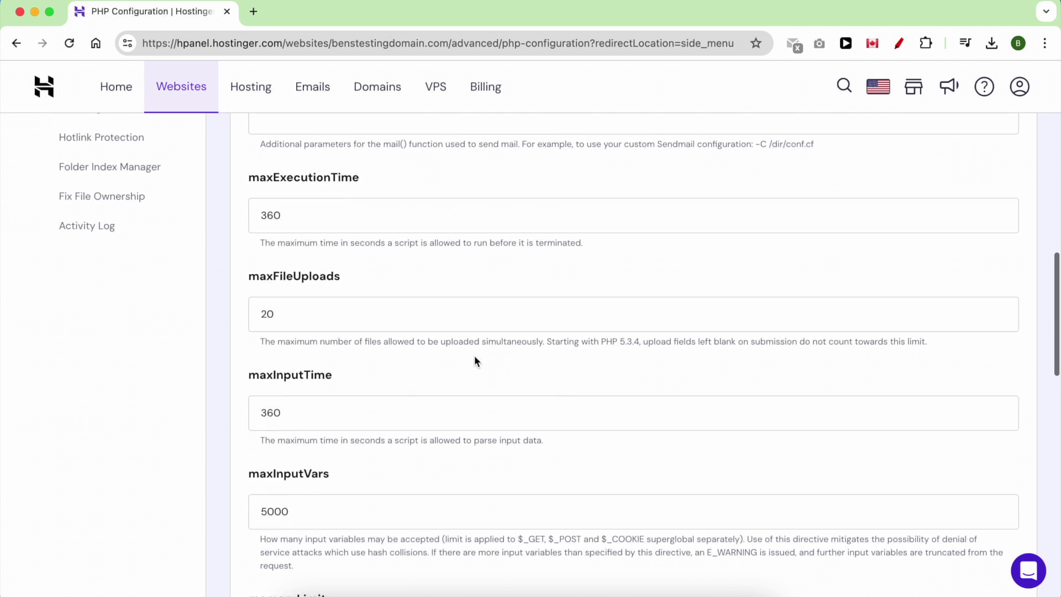
scroll(474, 356, "down", 2)
scroll(474, 359, "down", 1)
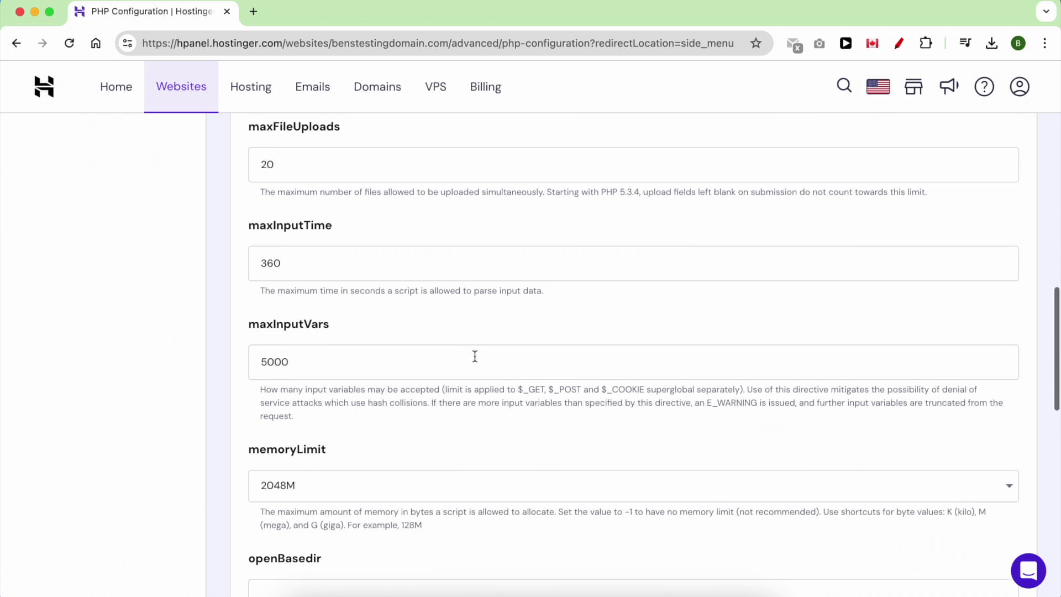
scroll(475, 357, "down", 2)
scroll(474, 356, "down", 2)
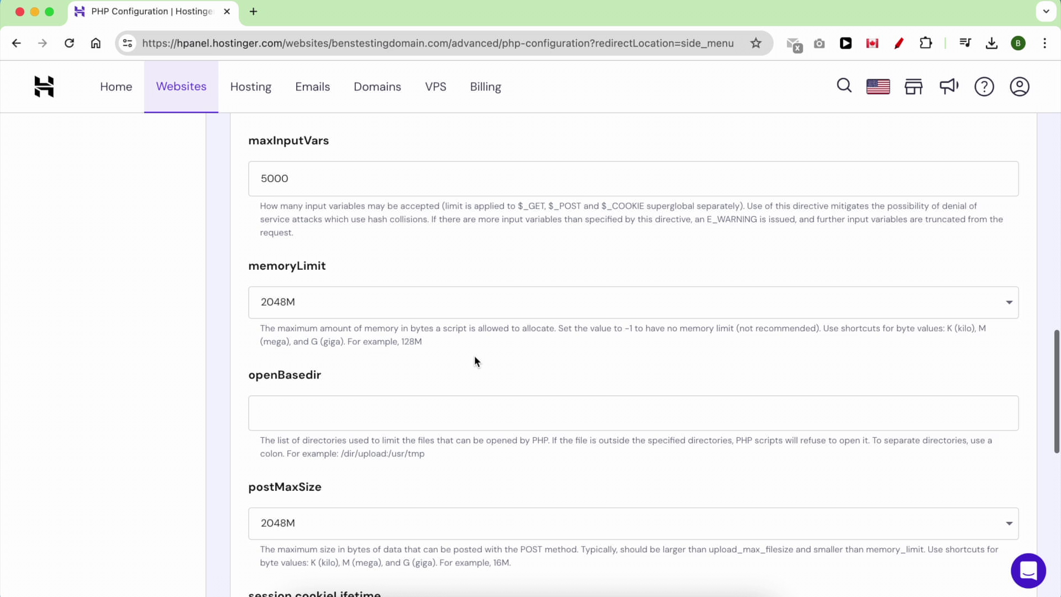
scroll(475, 361, "down", 2)
scroll(475, 361, "down", 1)
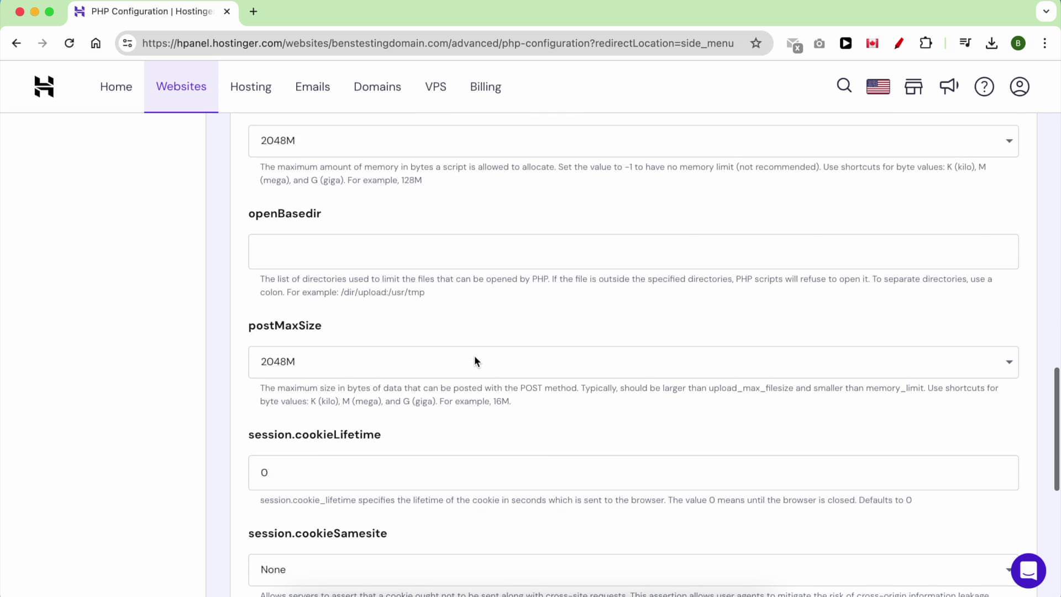
scroll(475, 361, "down", 1)
scroll(474, 360, "down", 2)
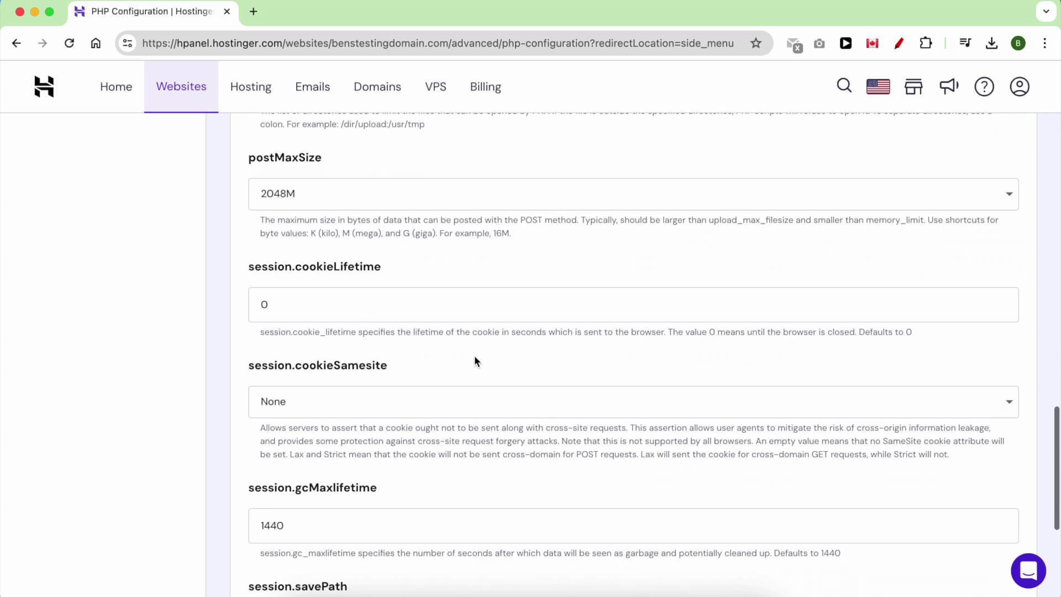
scroll(475, 361, "down", 1)
scroll(476, 361, "down", 1)
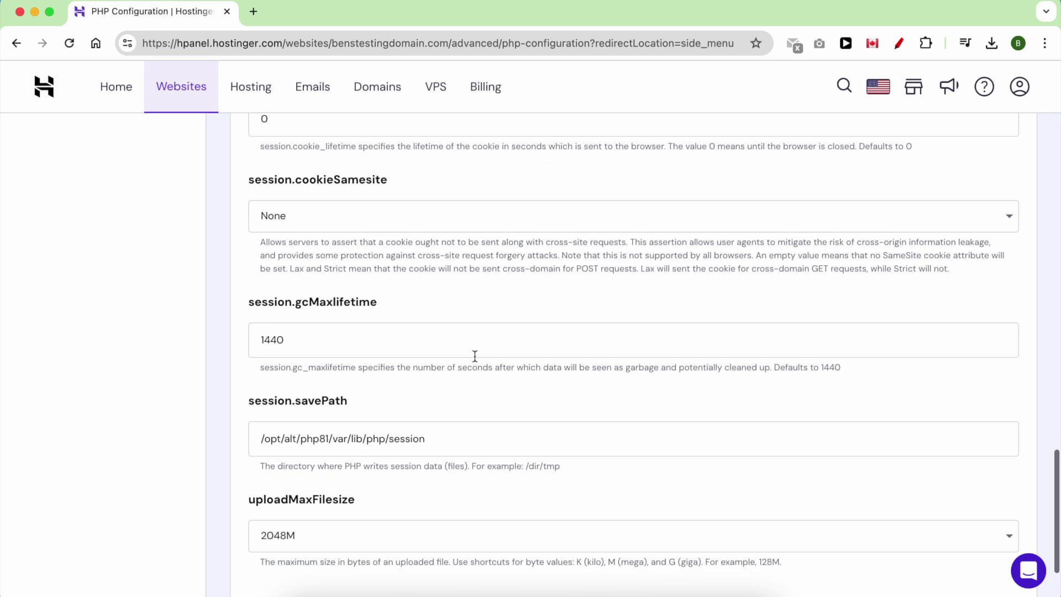
scroll(475, 356, "down", 2)
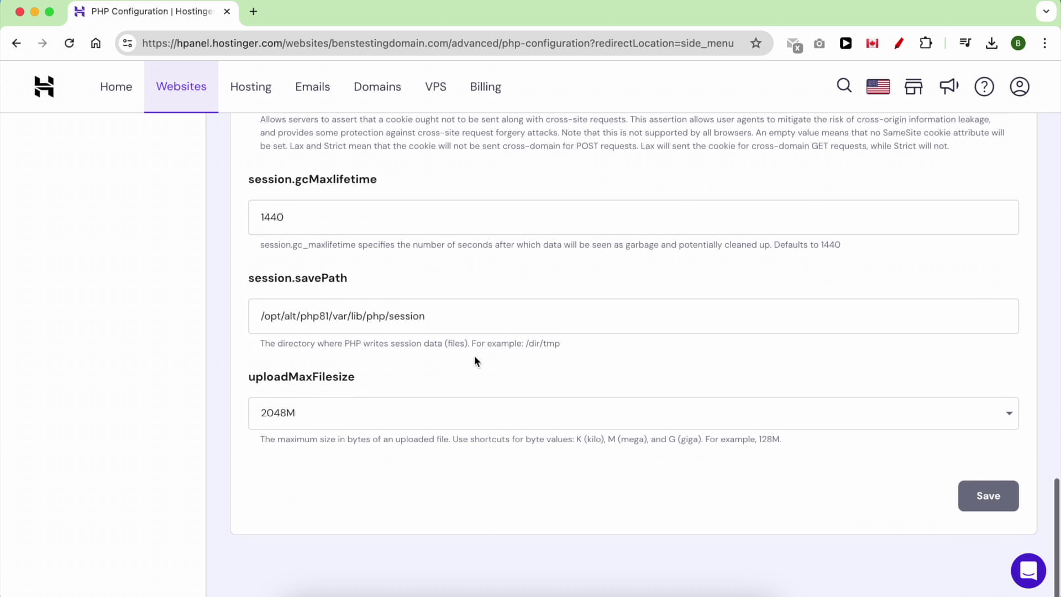